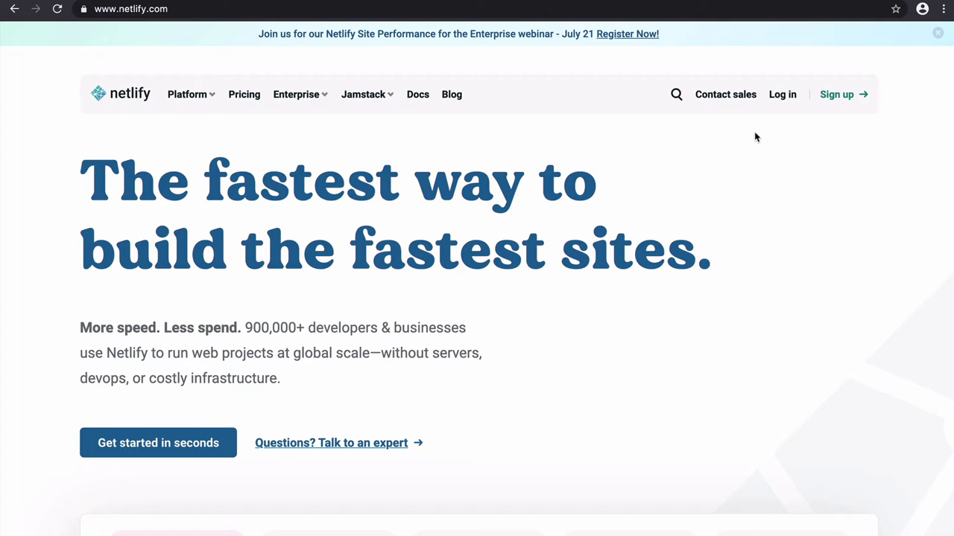
# Step: Log in to Netlify and start a new site from Git with GitHub as the provider
pyautogui.click(782, 97)
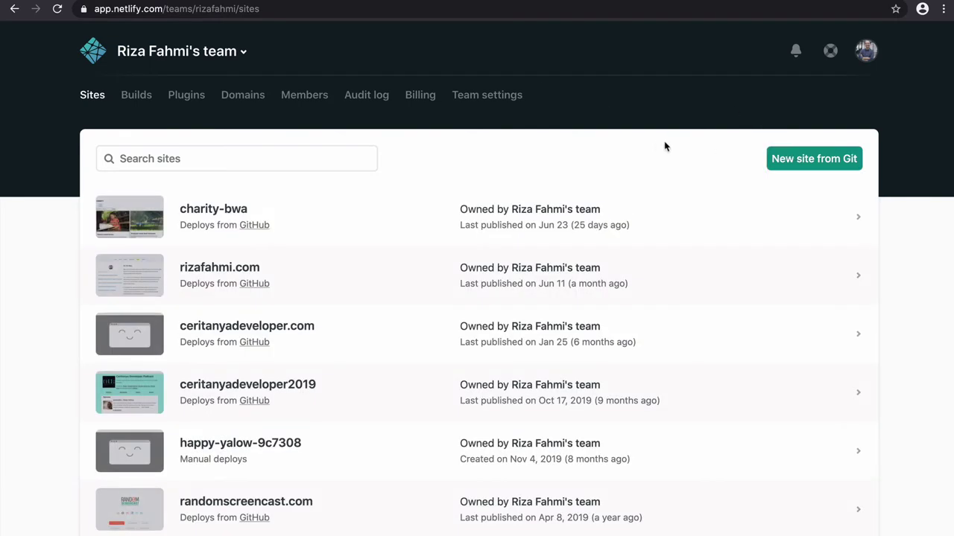
pyautogui.click(771, 157)
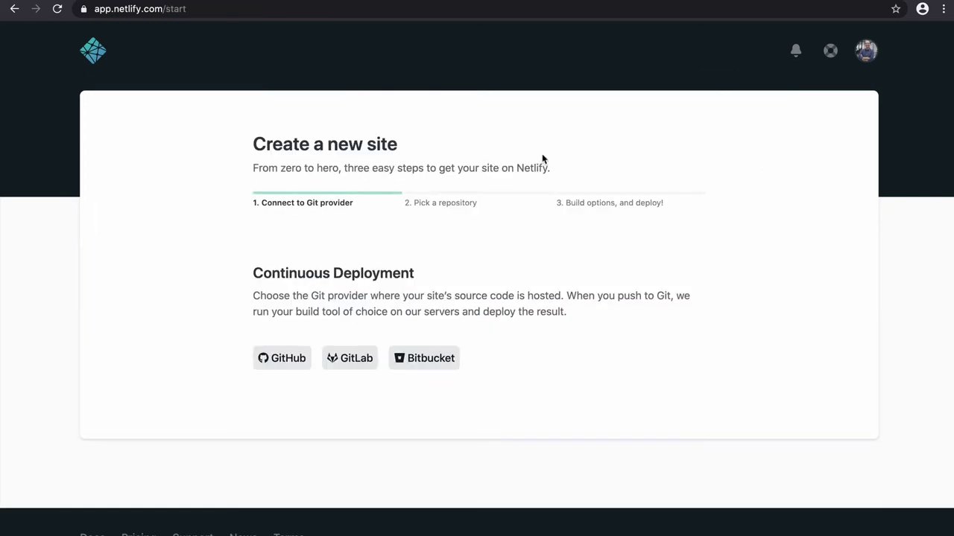
pyautogui.click(353, 369)
pyautogui.click(304, 368)
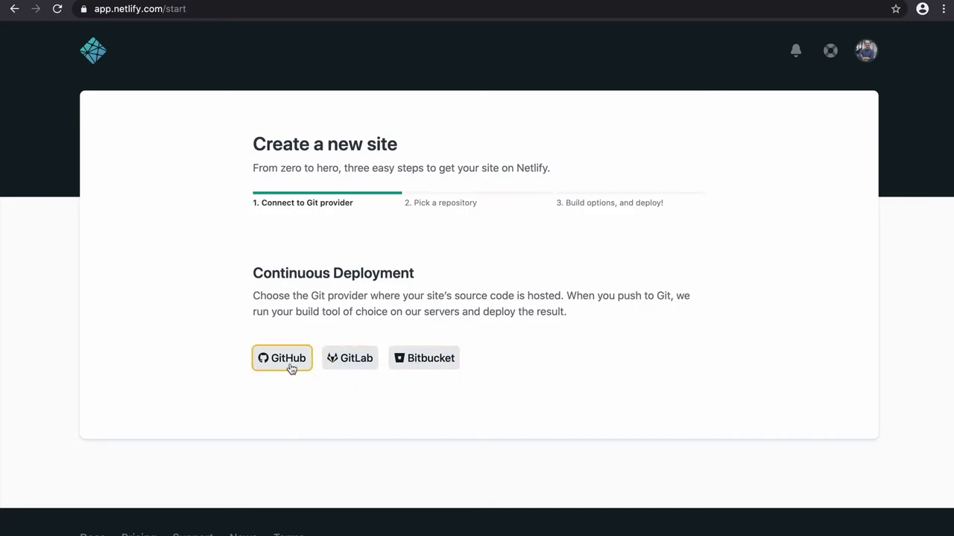
pyautogui.click(291, 365)
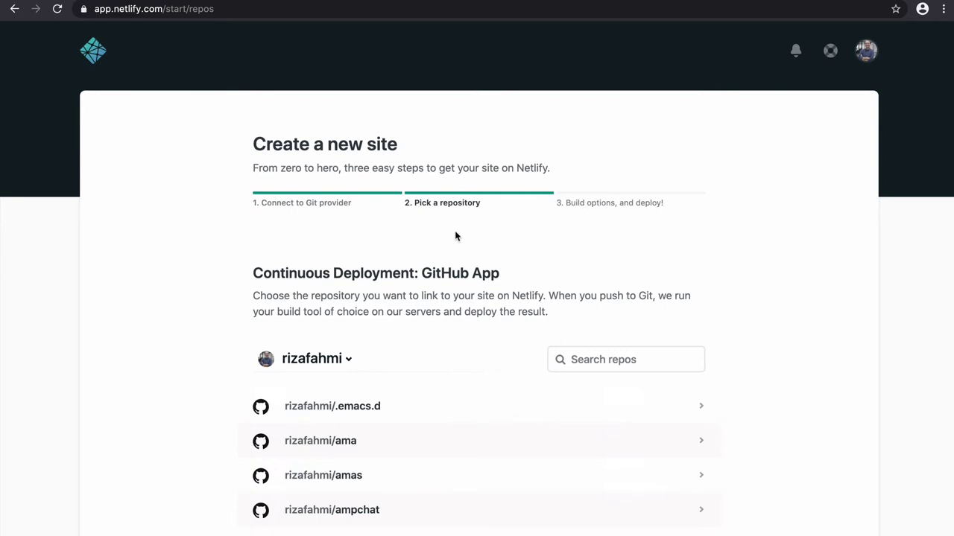
# Step: Search the GitHub repositories for bwafunding-charity and pick that repository for the new site
pyautogui.click(598, 357)
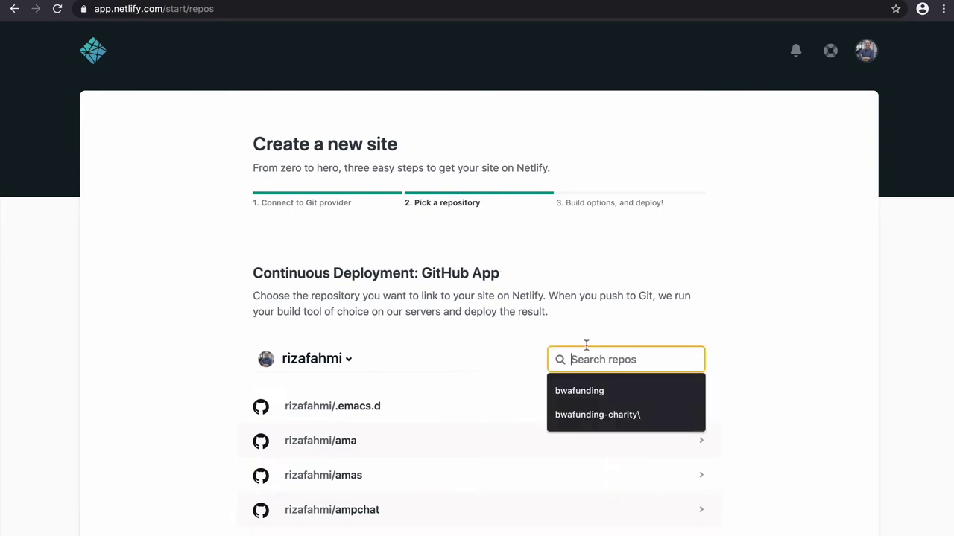
pyautogui.write('bwafunding-charity')
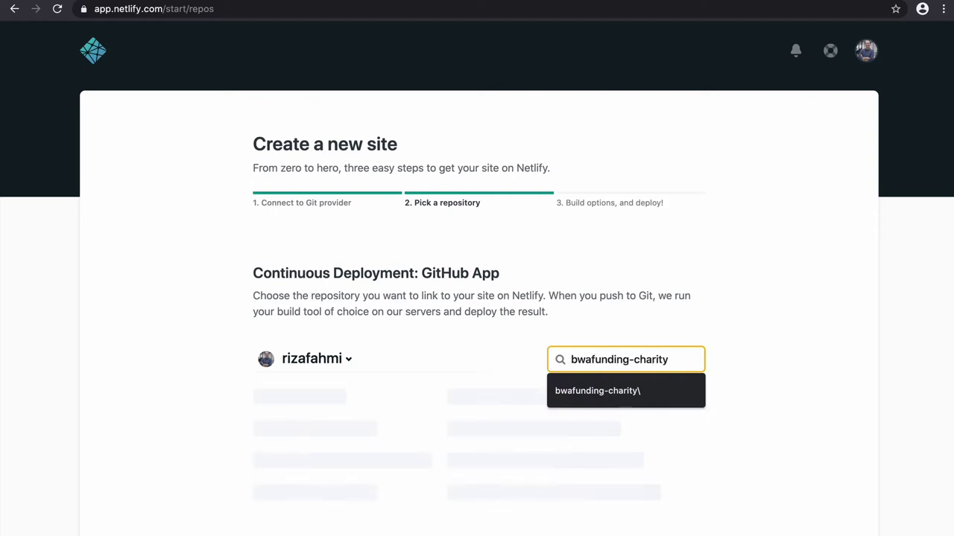
pyautogui.click(623, 392)
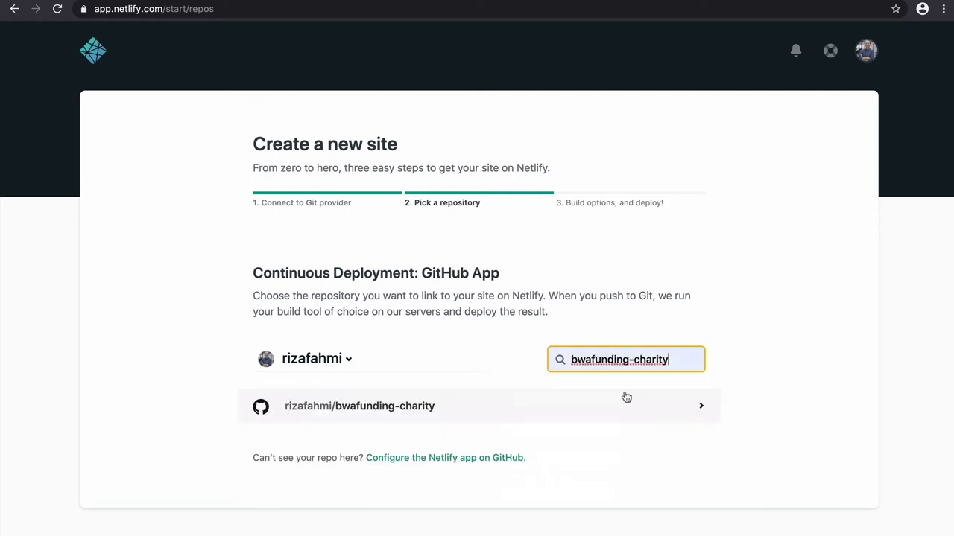
pyautogui.click(498, 415)
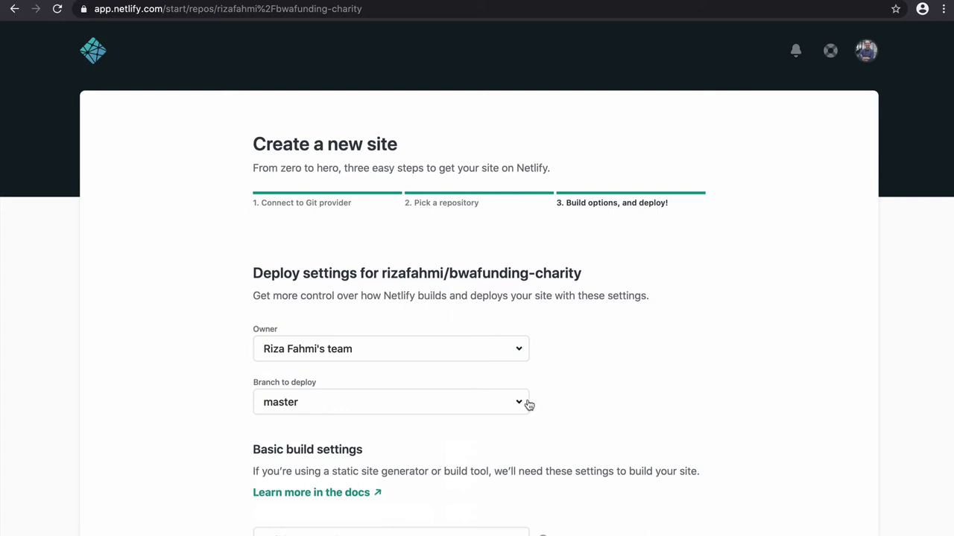
# Step: Deploy the site from the master branch with build command "npm run build" and publish directory "public"
pyautogui.click(521, 403)
pyautogui.click(493, 439)
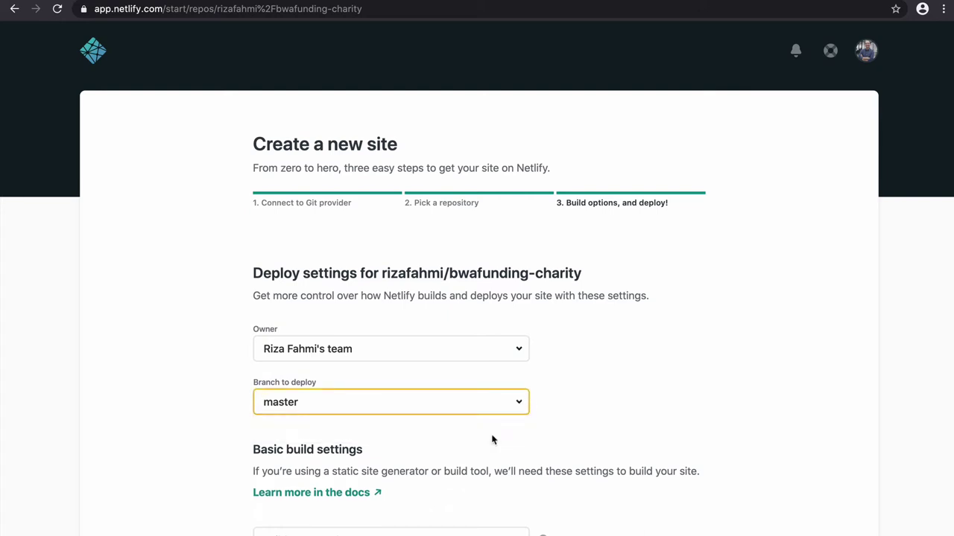
pyautogui.scroll(-3, 492, 439)
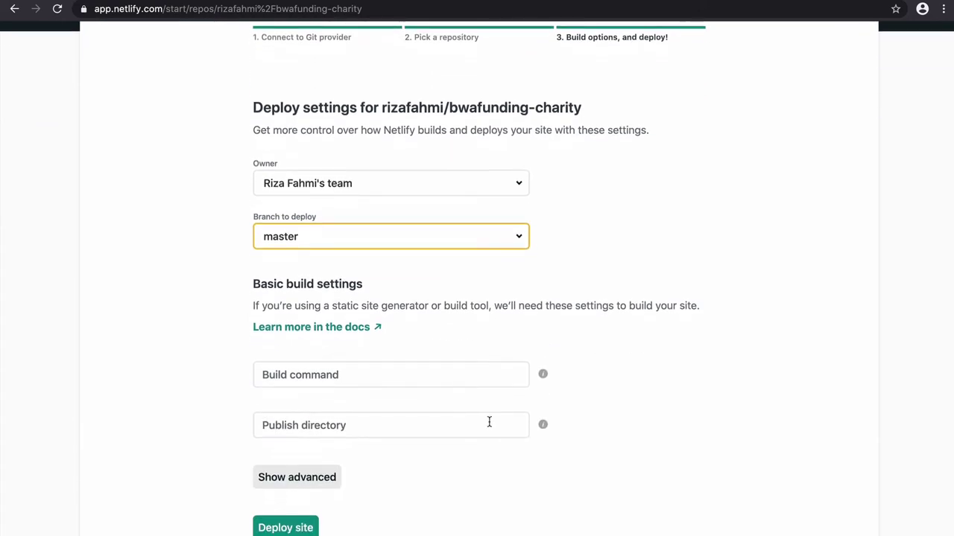
pyautogui.scroll(-3, 549, 305)
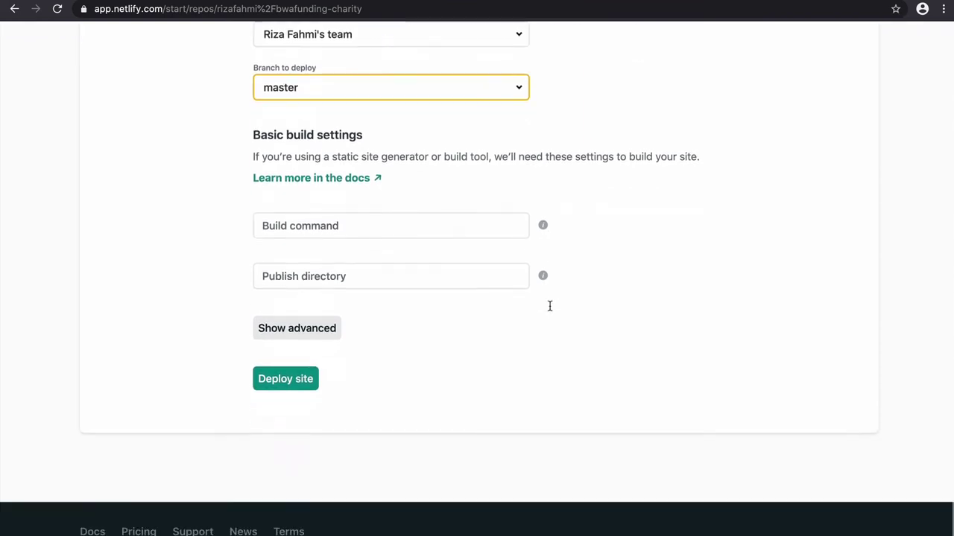
pyautogui.click(337, 209)
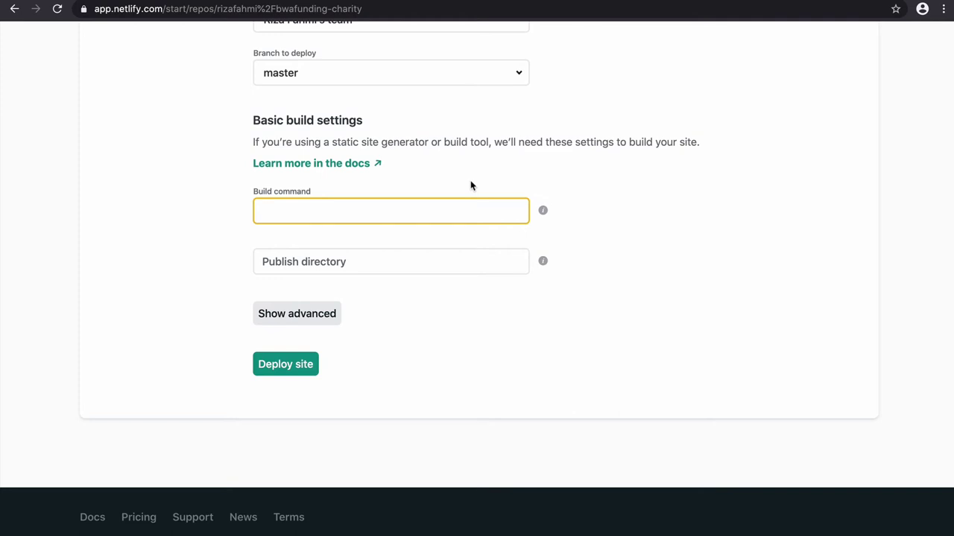
pyautogui.write('npm run build')
pyautogui.click(388, 258)
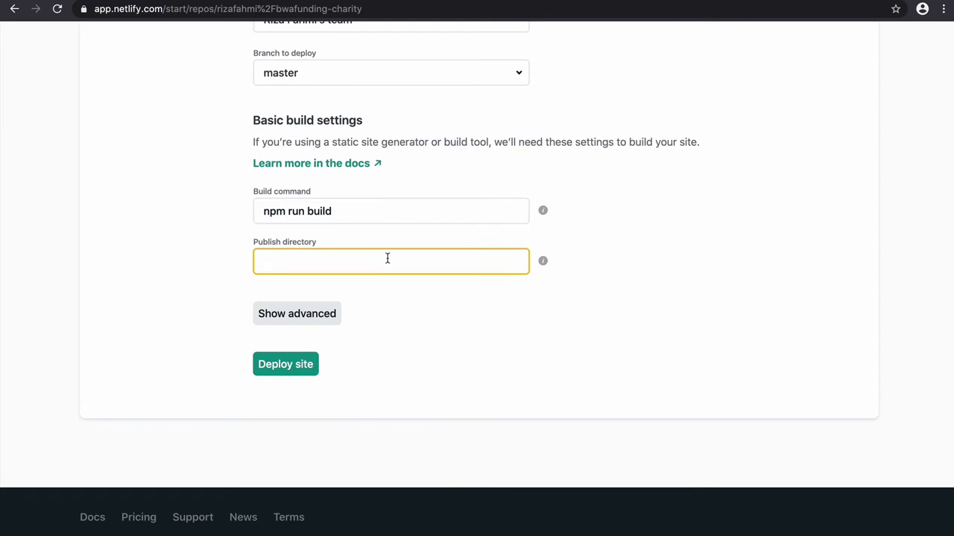
pyautogui.write('public')
pyautogui.click(286, 366)
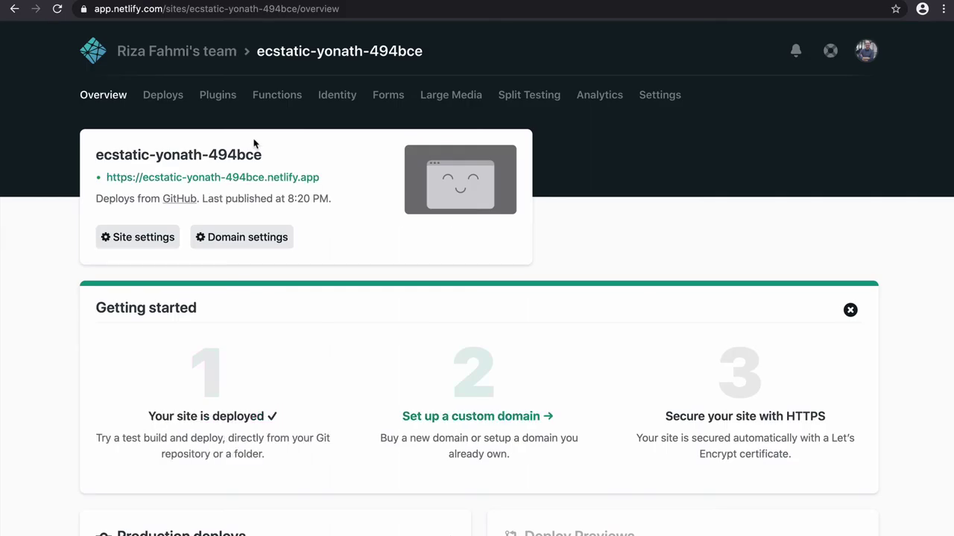
# Step: Open the deployed site's link in a browser, check the page content, and return to the site overview
pyautogui.rightClick(172, 181)
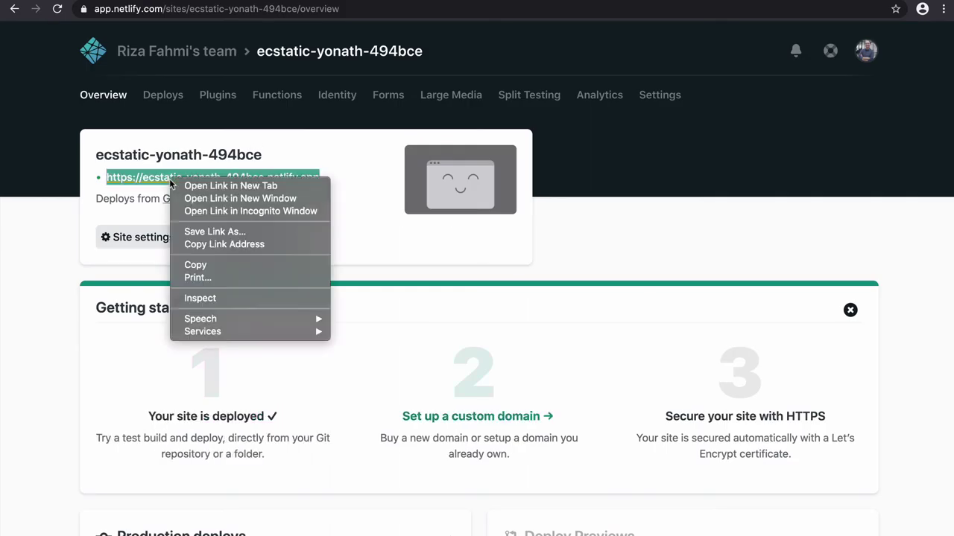
pyautogui.click(209, 244)
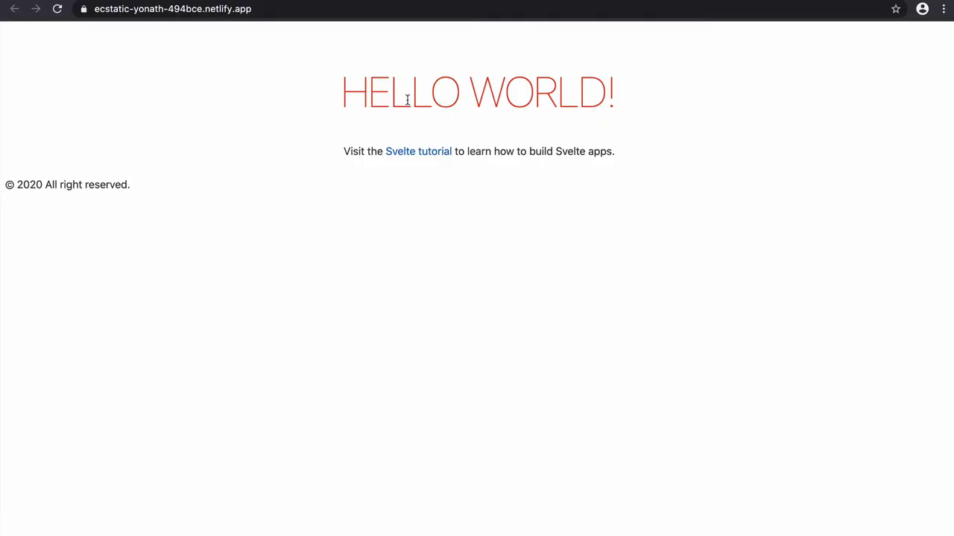
pyautogui.moveTo(289, 104); pyautogui.dragTo(152, 166)
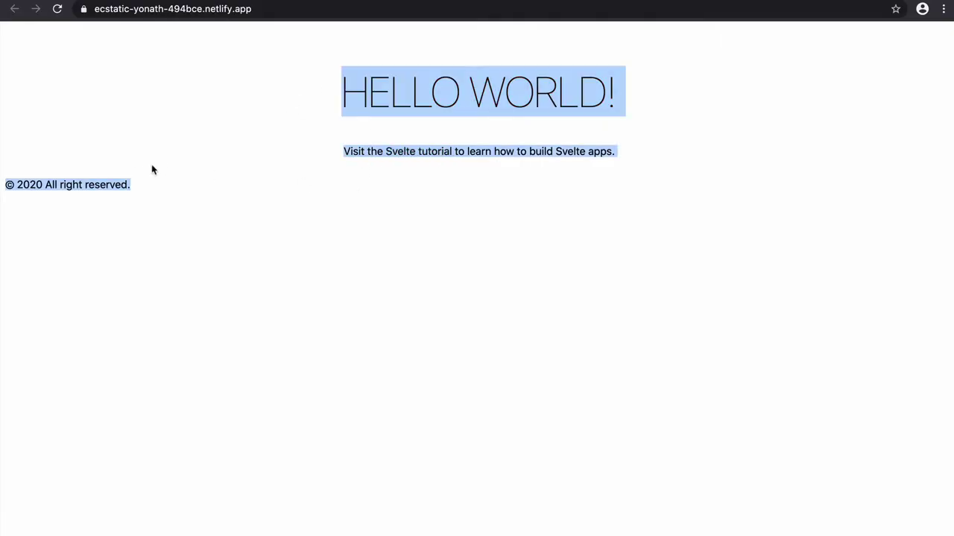
pyautogui.click(331, 1)
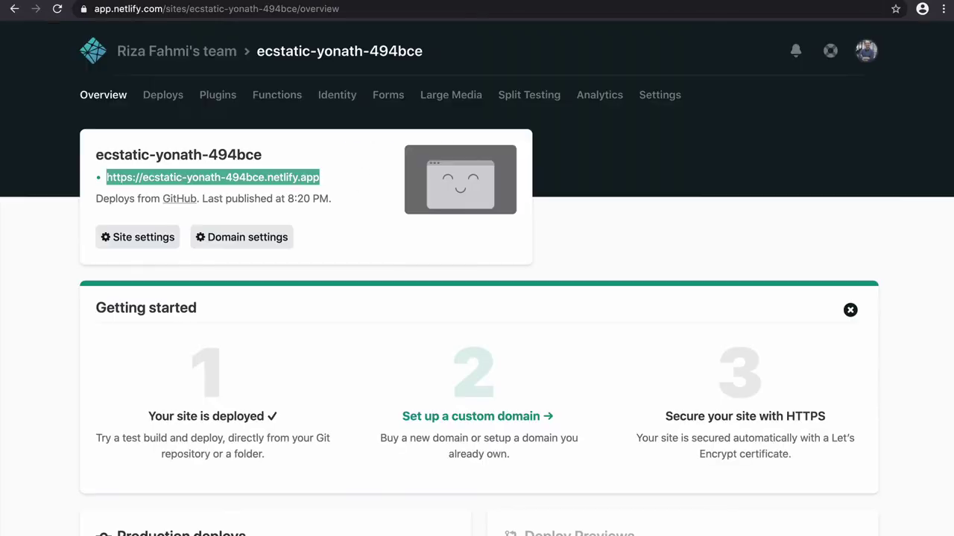
pyautogui.click(350, 157)
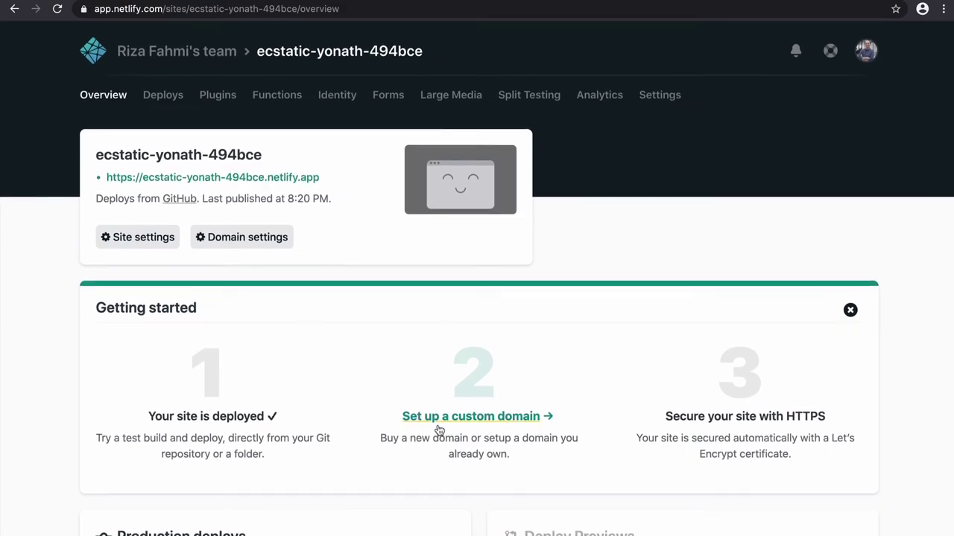
# Step: Open the custom domain setup for the site and go back to its domain management settings
pyautogui.click(467, 417)
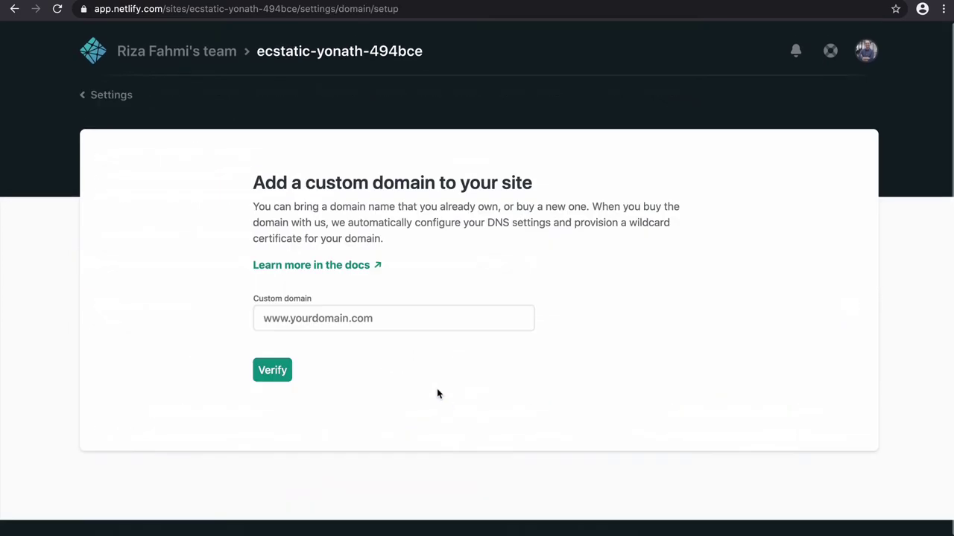
pyautogui.click(278, 372)
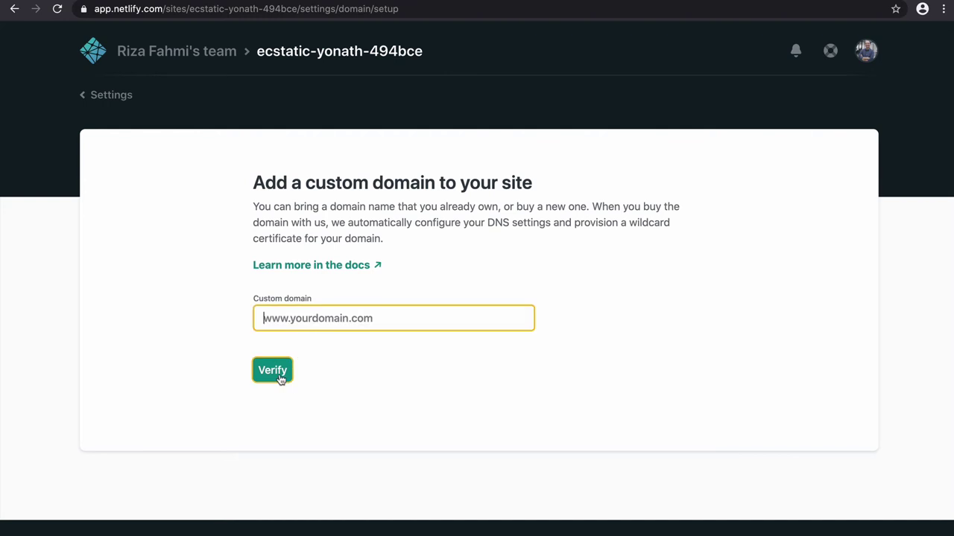
pyautogui.click(425, 400)
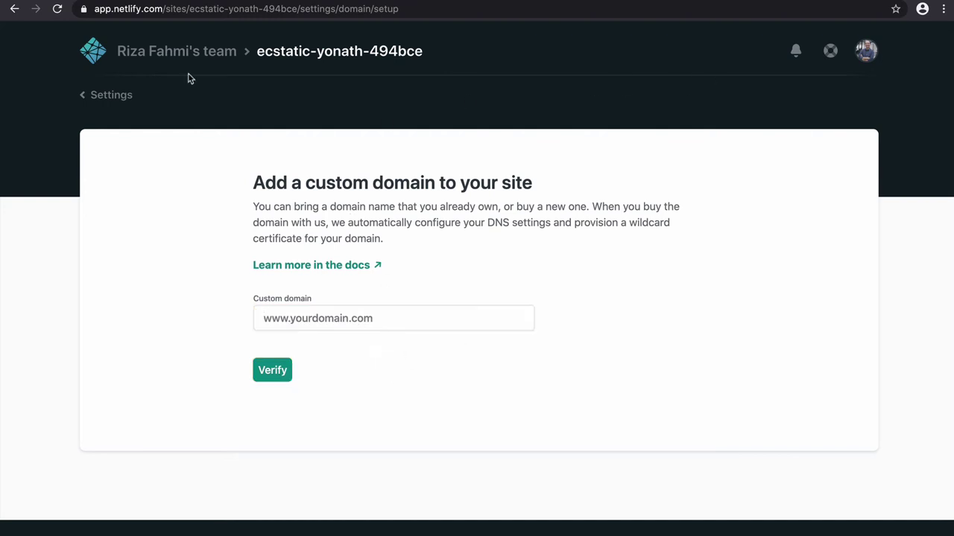
pyautogui.click(115, 96)
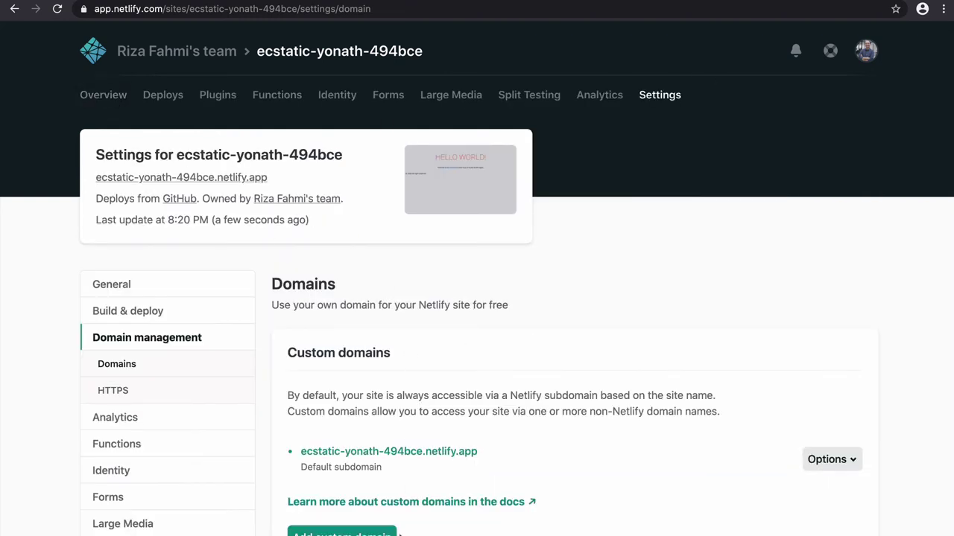
# Step: Edit the site name of the default subdomain and enter bwafunding-charity
pyautogui.click(829, 461)
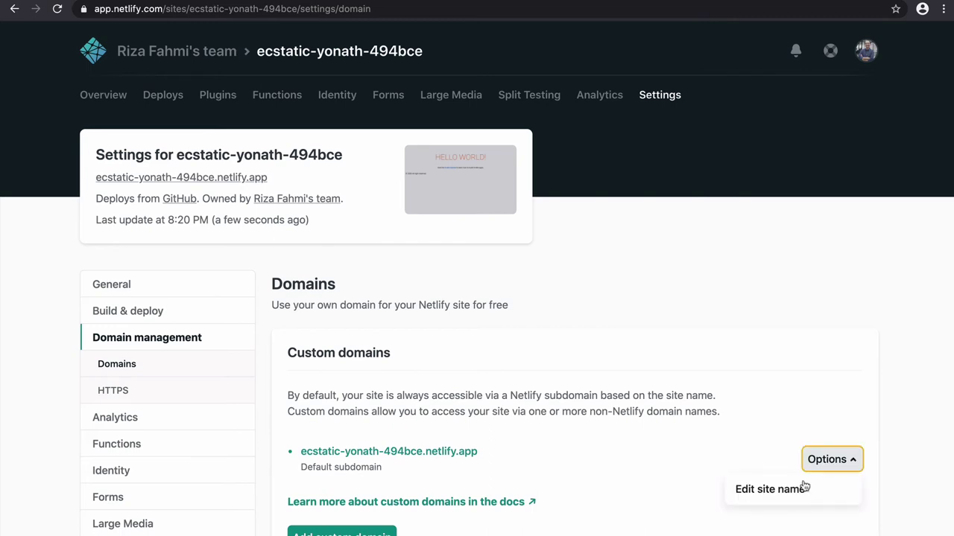
pyautogui.click(797, 488)
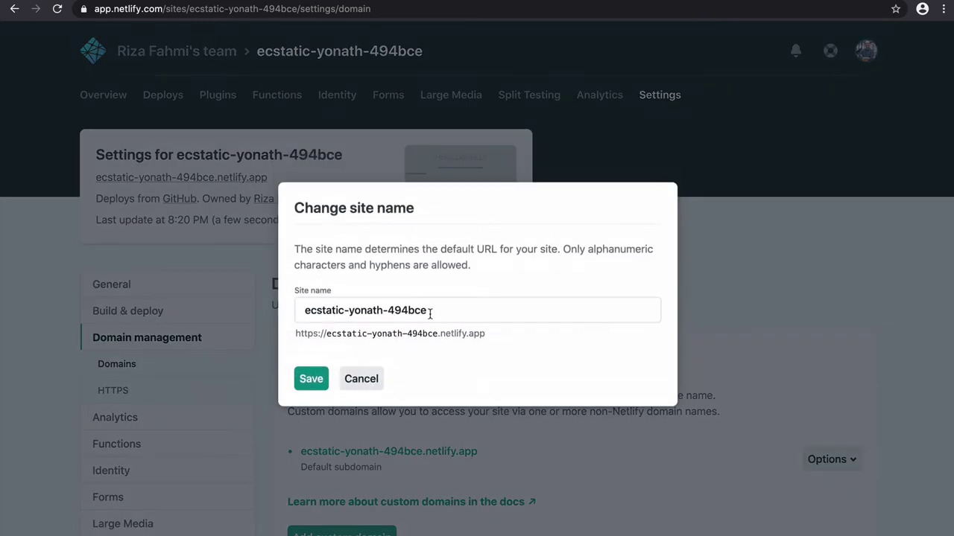
pyautogui.moveTo(432, 311); pyautogui.dragTo(242, 293)
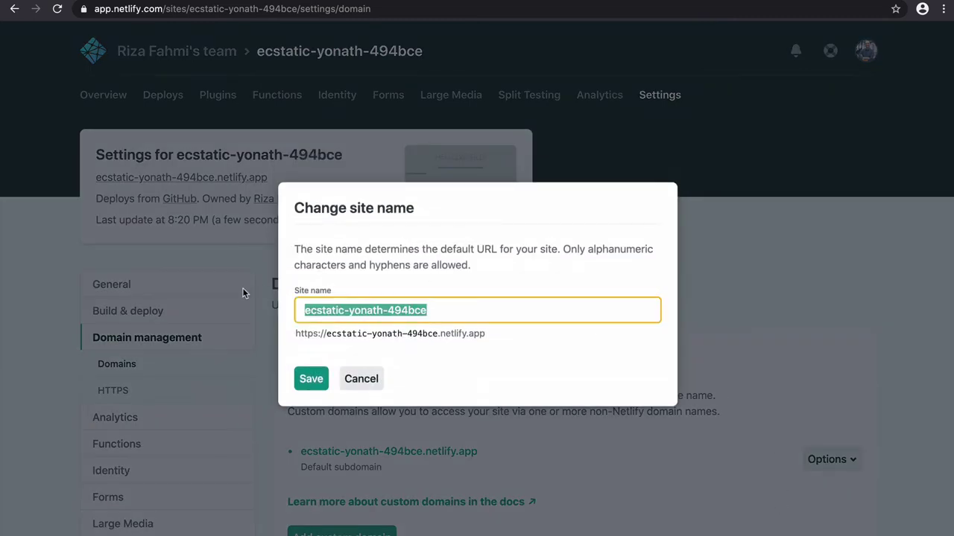
pyautogui.write('bw')
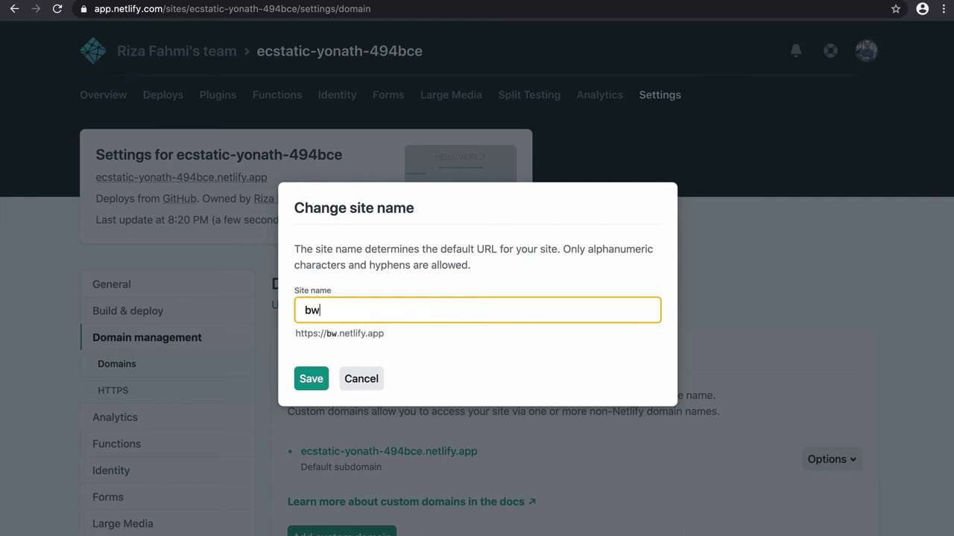
pyautogui.write('afunding-charity')
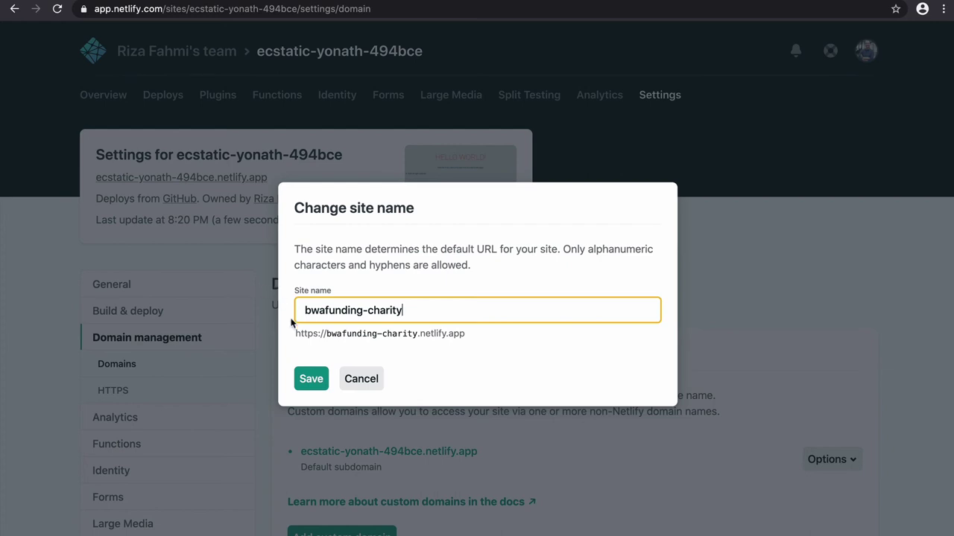
pyautogui.moveTo(419, 313); pyautogui.dragTo(264, 303)
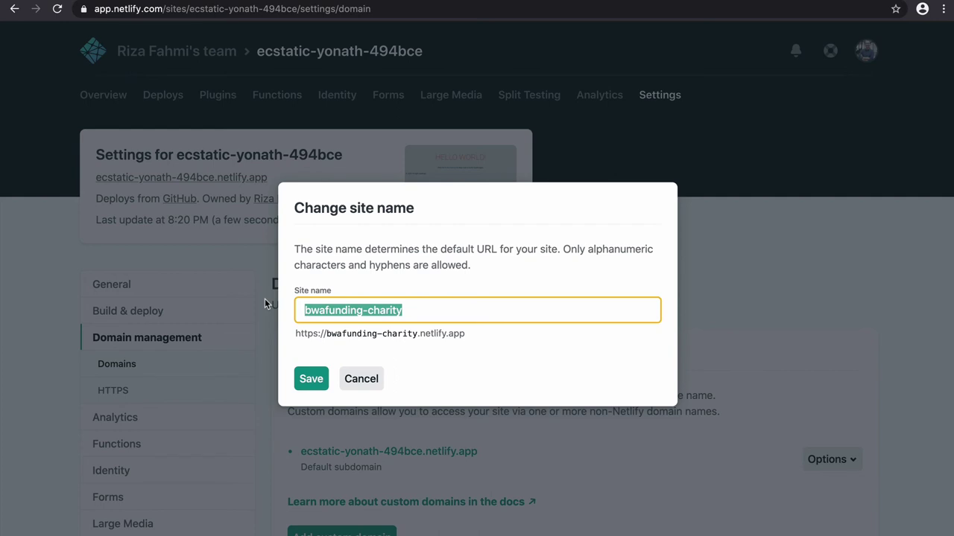
pyautogui.click(422, 311)
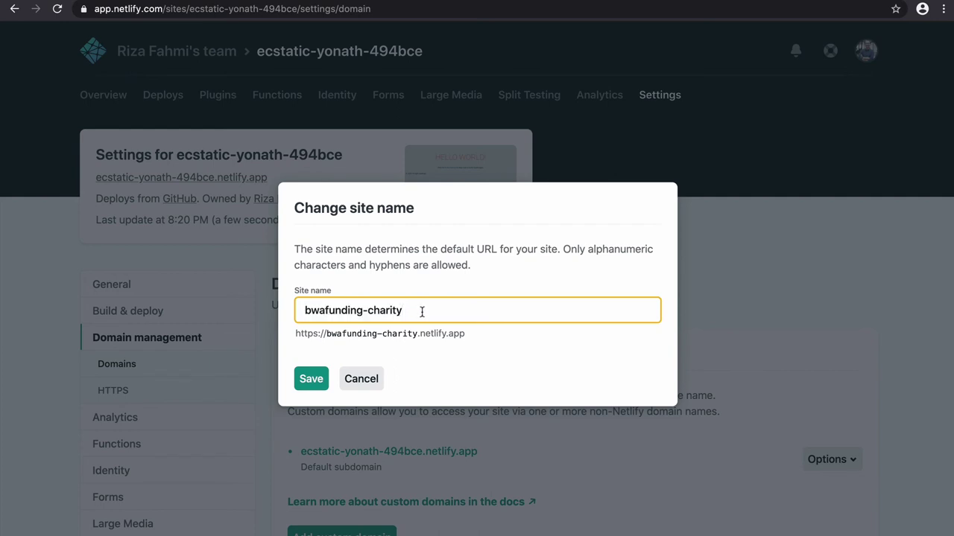
pyautogui.write('-123')
pyautogui.press('BackSpace')
pyautogui.press('BackSpace')
pyautogui.press('BackSpace')
pyautogui.write('1507')
pyautogui.press('BackSpace')
pyautogui.press('BackSpace')
pyautogui.press('BackSpace')
pyautogui.press('BackSpace')
pyautogui.press('BackSpace')
# Step: Save the new site name, view the live site at bwafunding-charity.netlify.app, and return to the domain settings
pyautogui.click(310, 379)
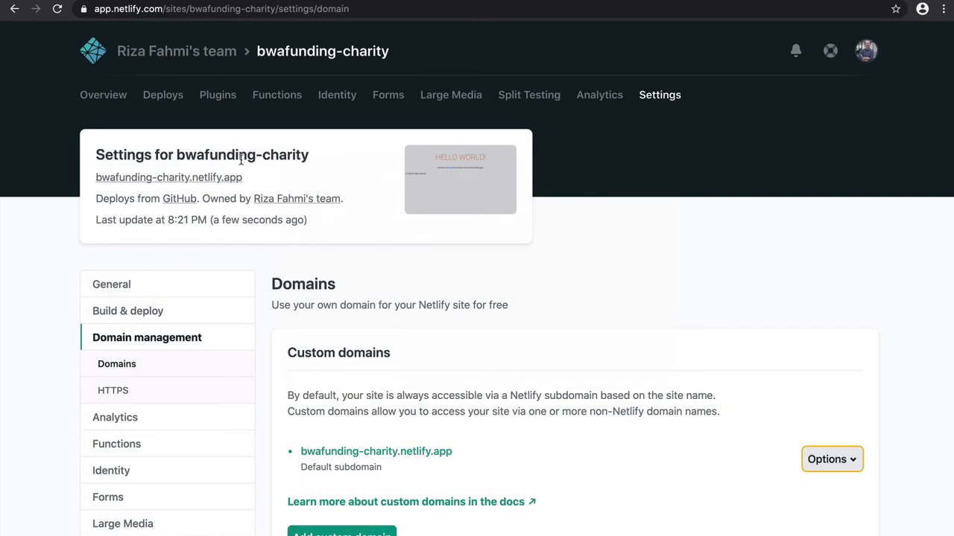
pyautogui.rightClick(218, 177)
pyautogui.click(242, 181)
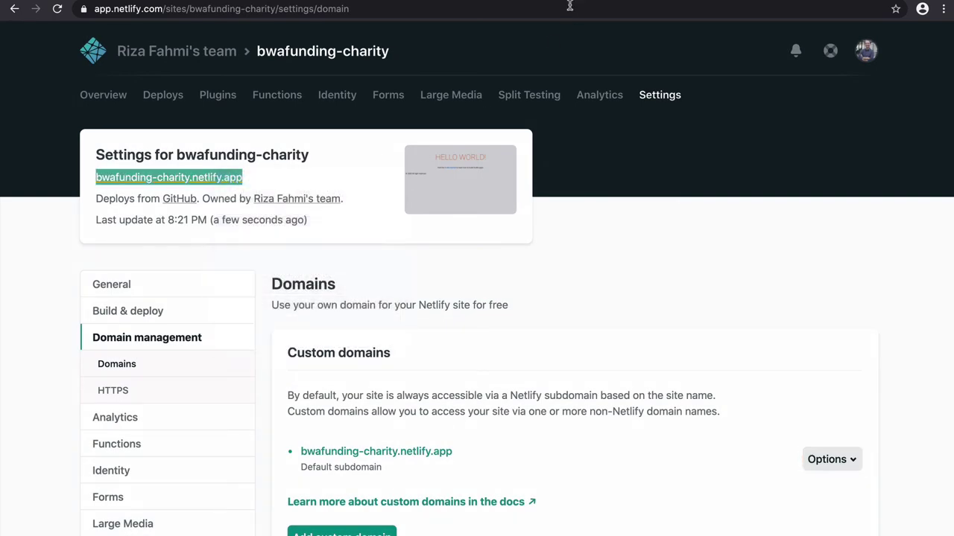
pyautogui.hotkey('ctrl', 'Tab')
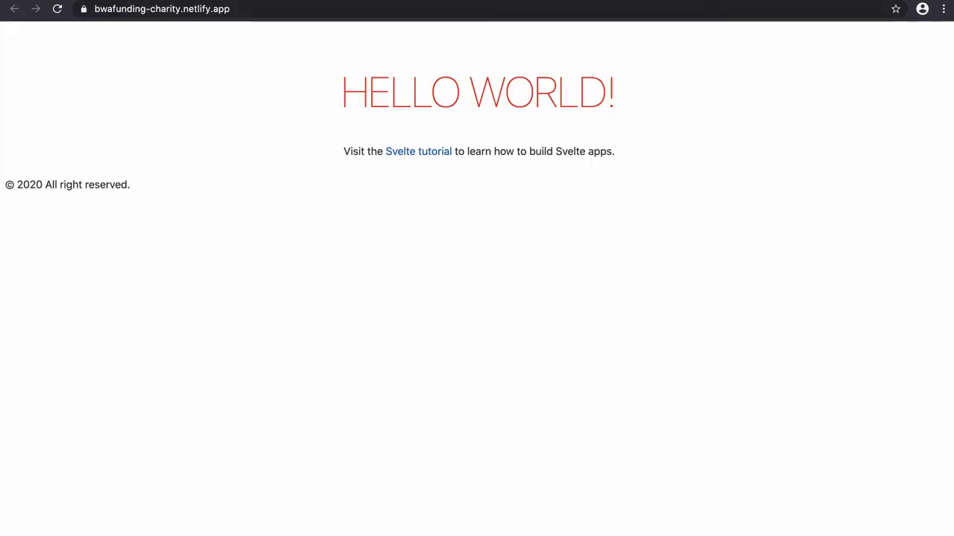
pyautogui.press('super+w')
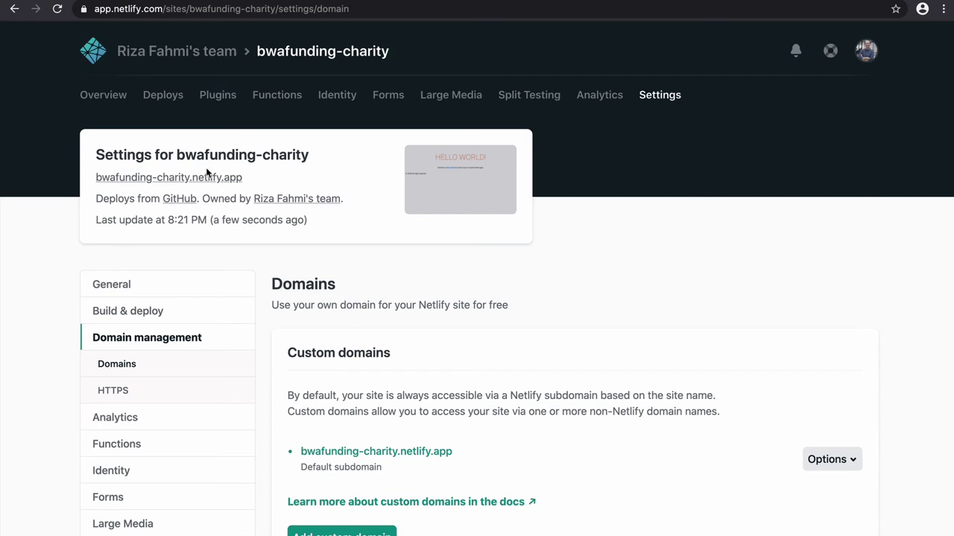
# Step: Switch to Visual Studio Code, replace the entire content of App.svelte with <h1>Charity</h1>, and save the file
pyautogui.press('super+Tab')
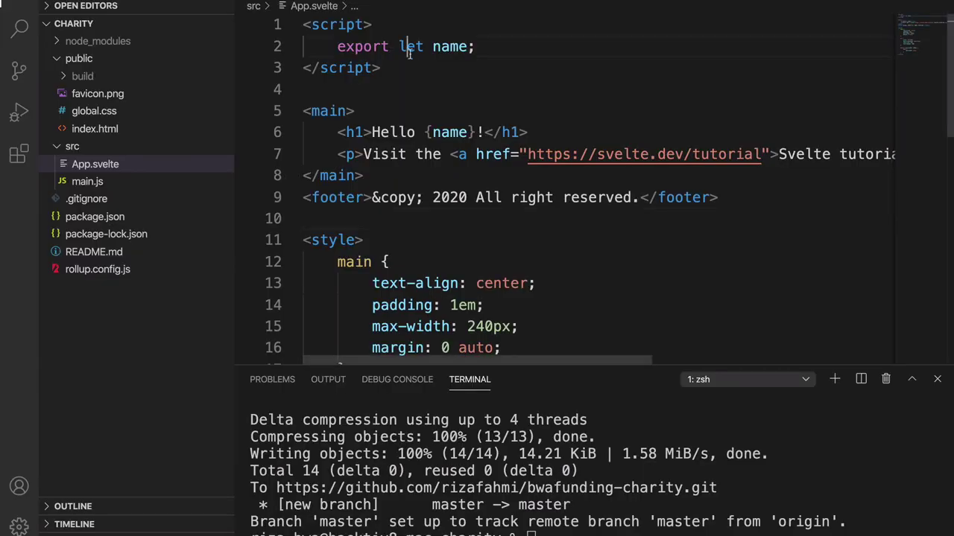
pyautogui.click(409, 52)
pyautogui.press('super+a')
pyautogui.press('BackSpace')
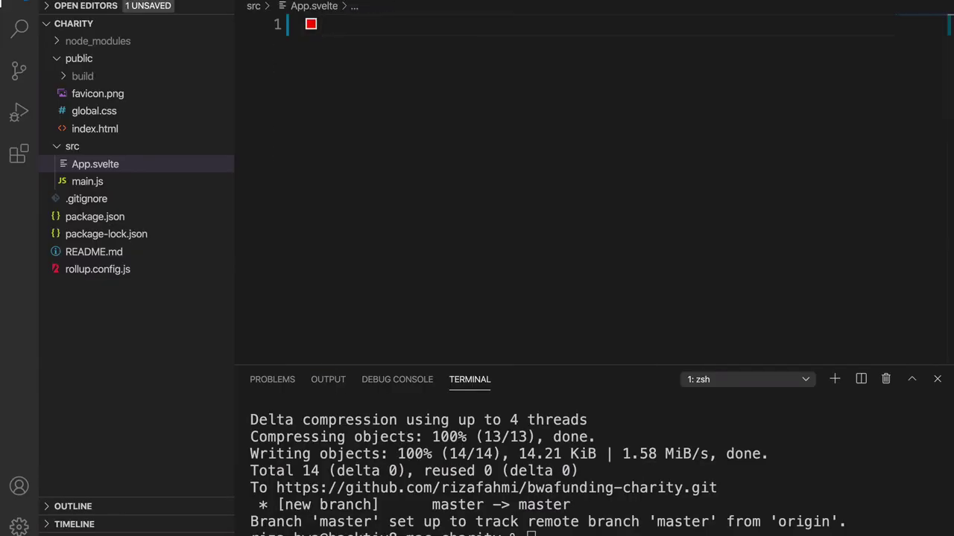
pyautogui.write('<h')
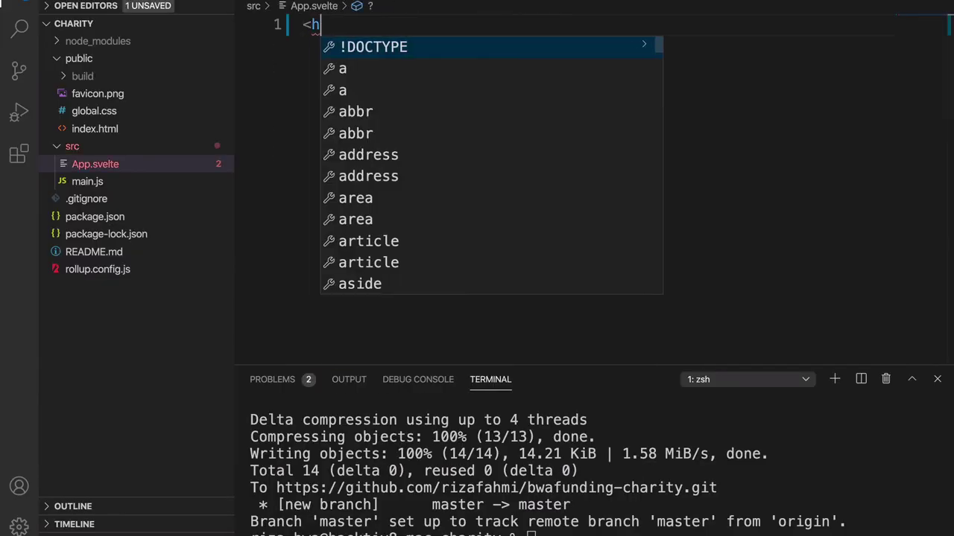
pyautogui.write('1>Charity</h1>')
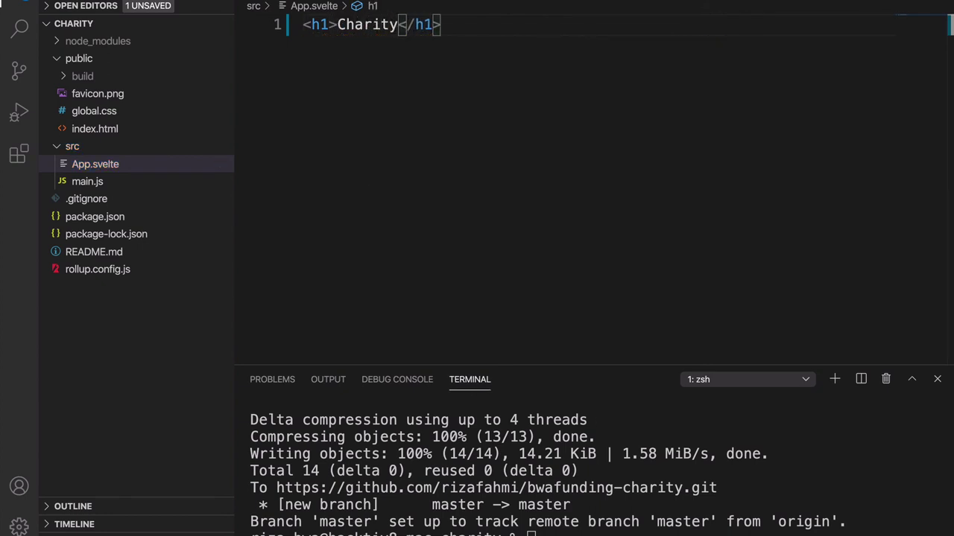
pyautogui.press('super+s')
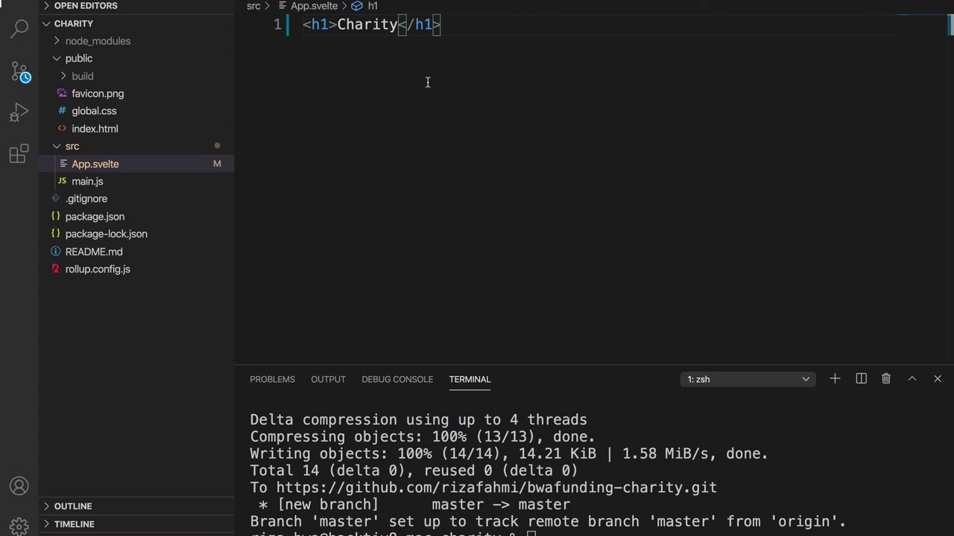
# Step: Clear the terminal at its maximized size and check the repository's state with git status
pyautogui.click(914, 379)
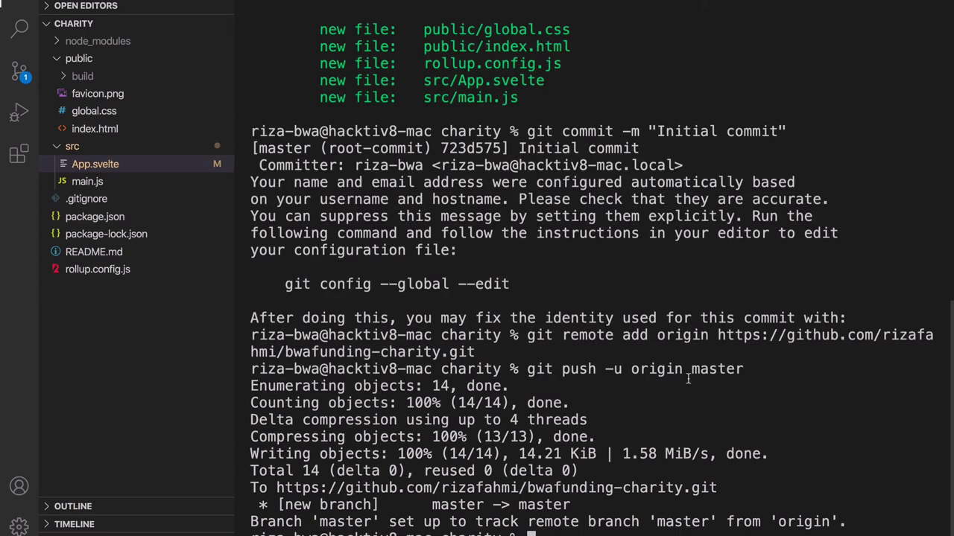
pyautogui.write('clear')
pyautogui.press('Return')
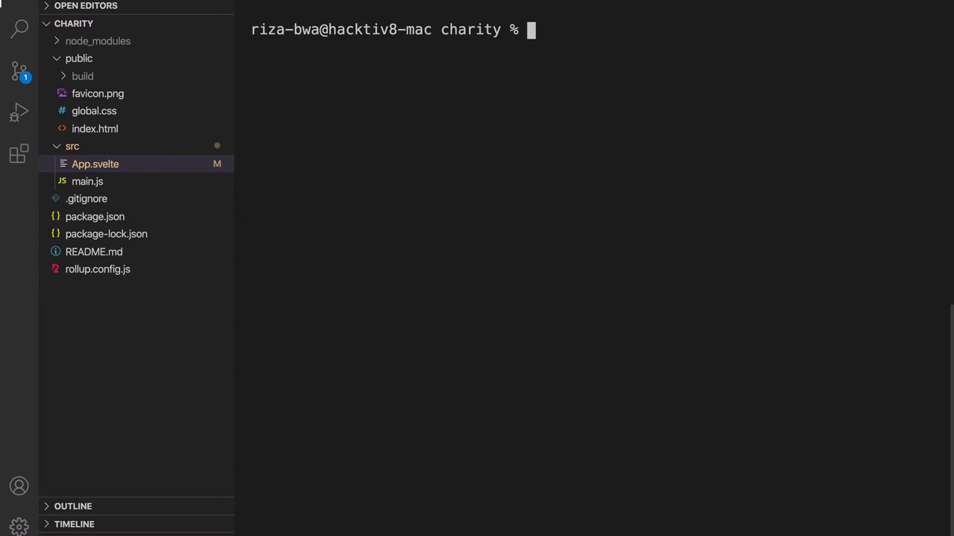
pyautogui.write('git status')
pyautogui.press('Return')
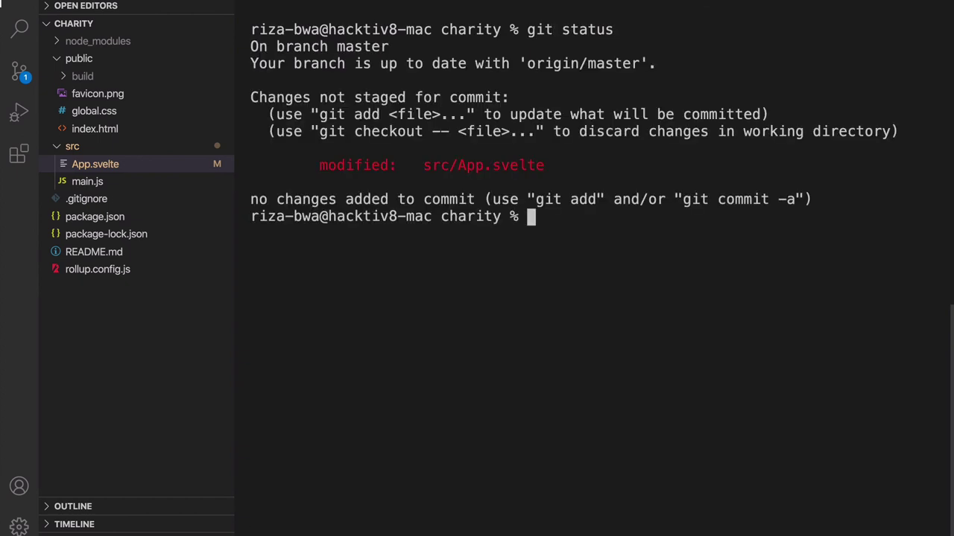
# Step: Stage src/App.svelte in git and commit it with the message "Add header"
pyautogui.write('git ad')
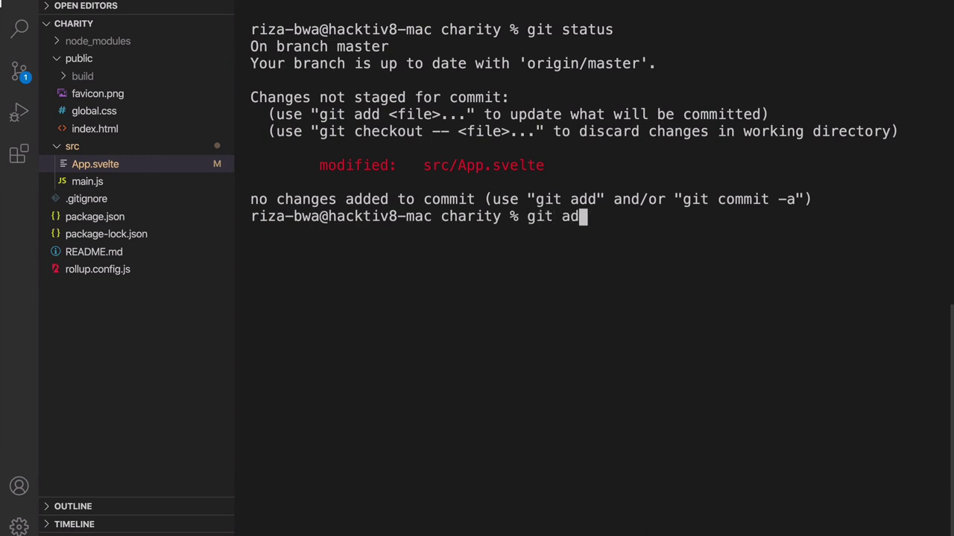
pyautogui.write('d src/App.svelte')
pyautogui.press('Return')
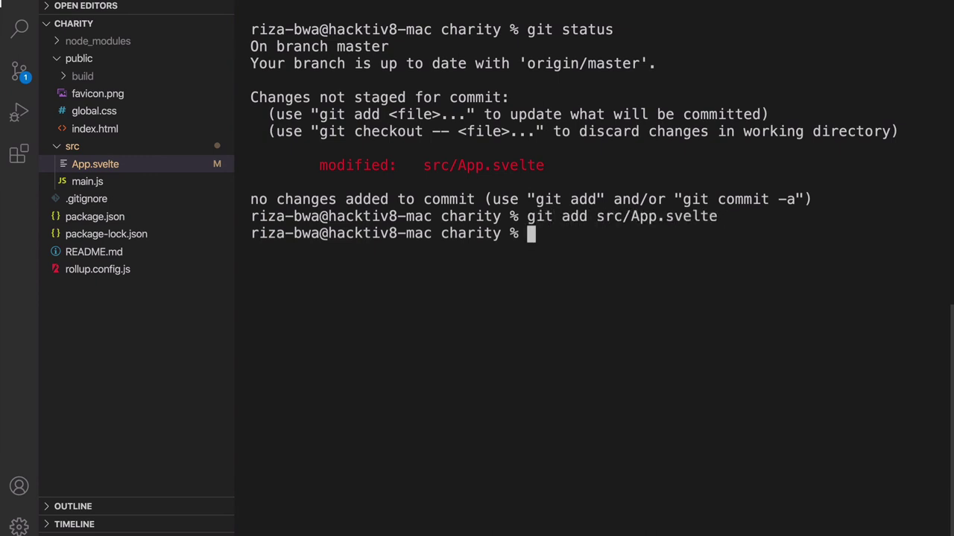
pyautogui.write('git commit')
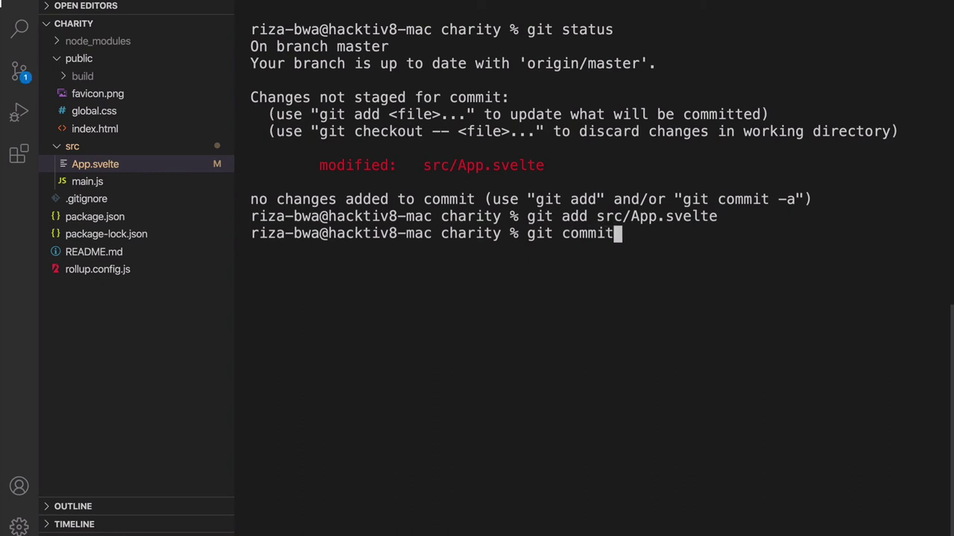
pyautogui.write(' -m "Add ')
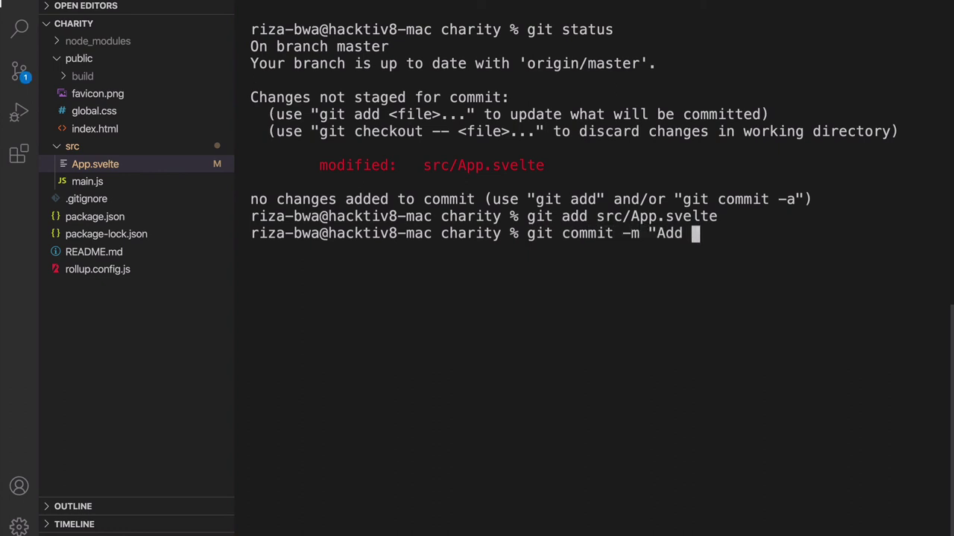
pyautogui.write('header"')
pyautogui.press('Return')
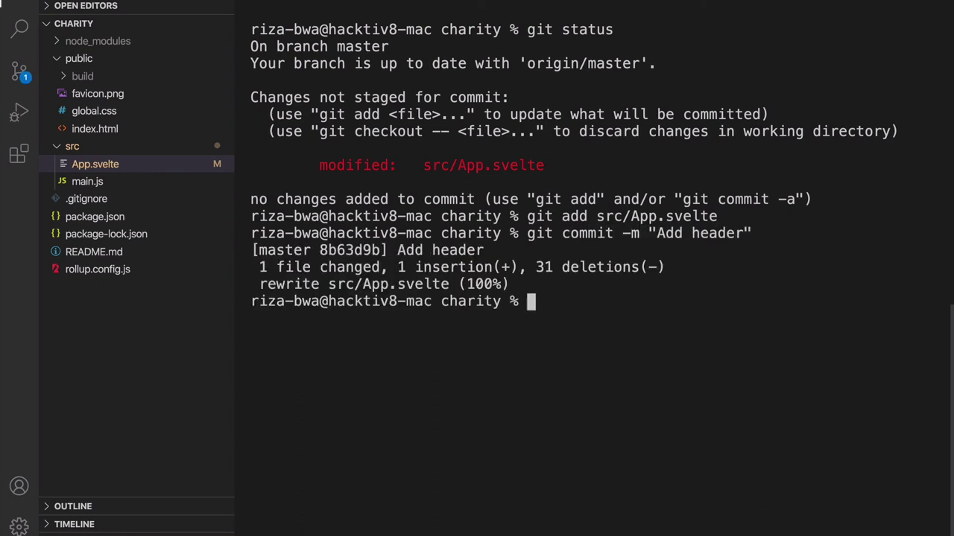
# Step: Push the commit to the master branch of the origin remote
pyautogui.write('git pu')
pyautogui.write('sh origin ')
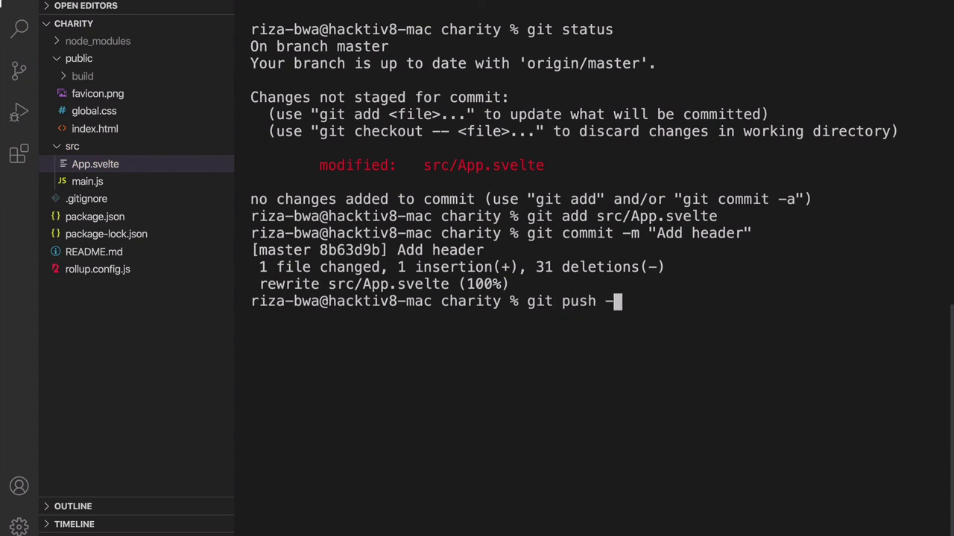
pyautogui.write('master')
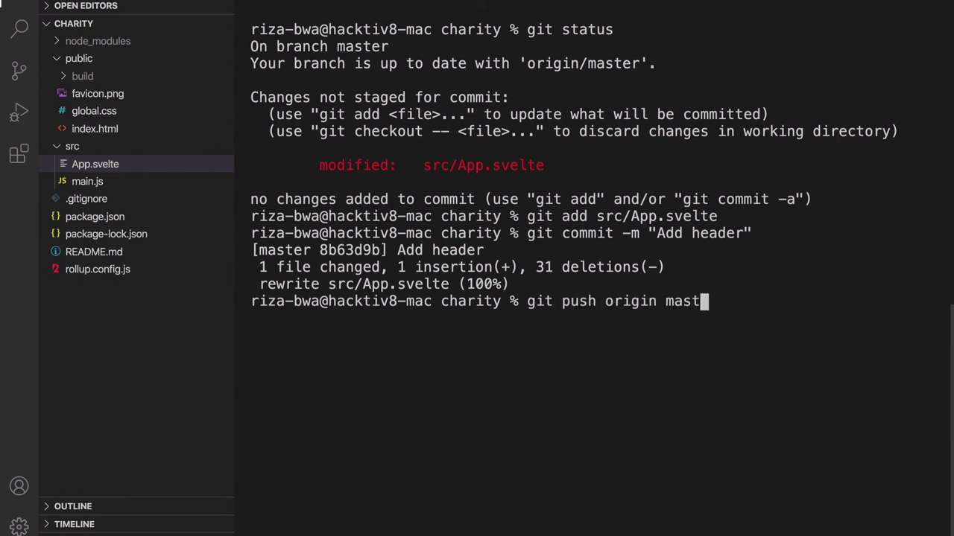
pyautogui.press('Return')
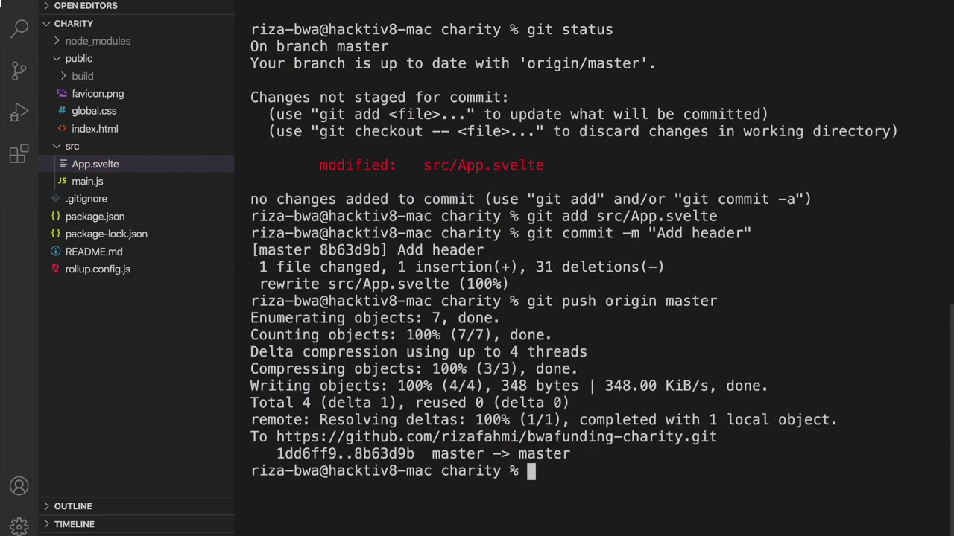
# Step: Switch to Netlify in the browser and check the production deploys on the bwafunding-charity site overview
pyautogui.hotkey('ctrl', 'Right')
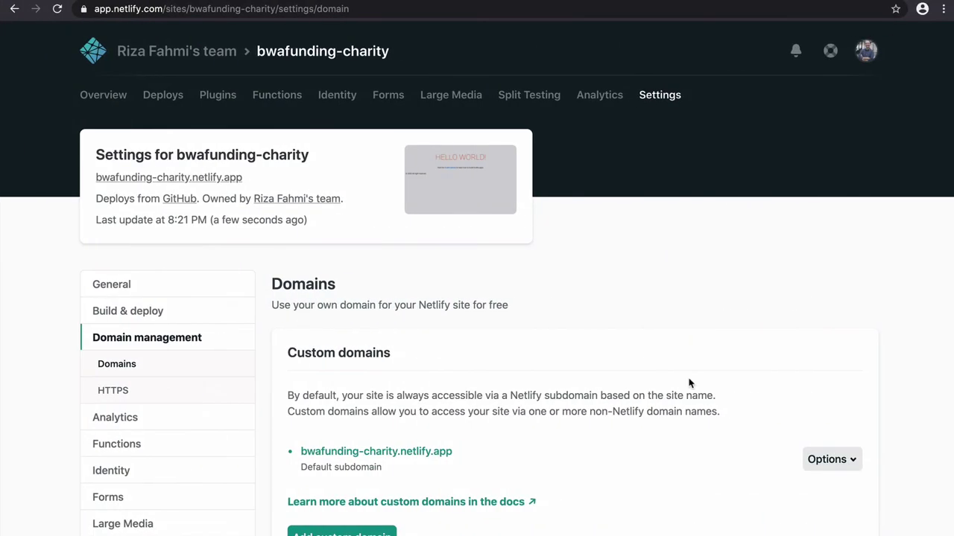
pyautogui.click(101, 101)
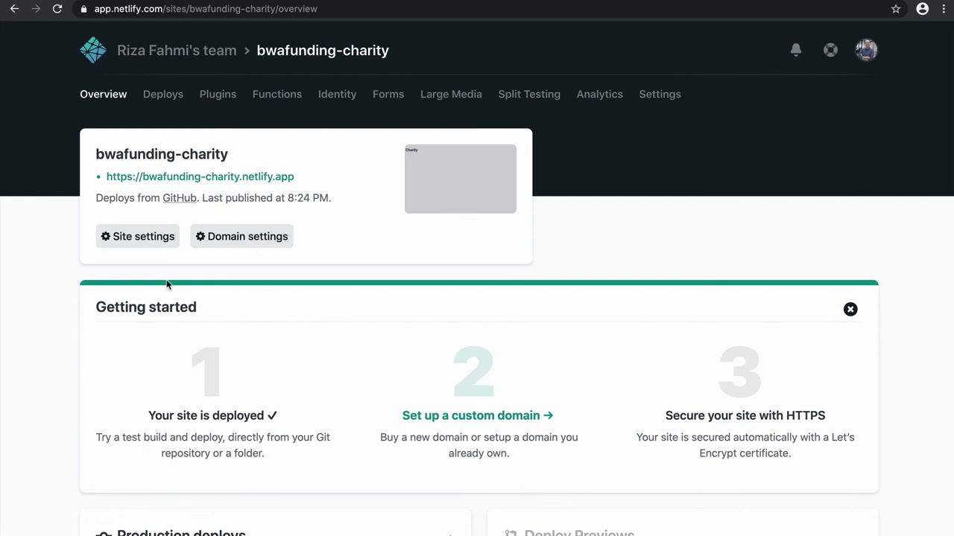
pyautogui.scroll(-2, 168, 283)
pyautogui.scroll(-2, 167, 283)
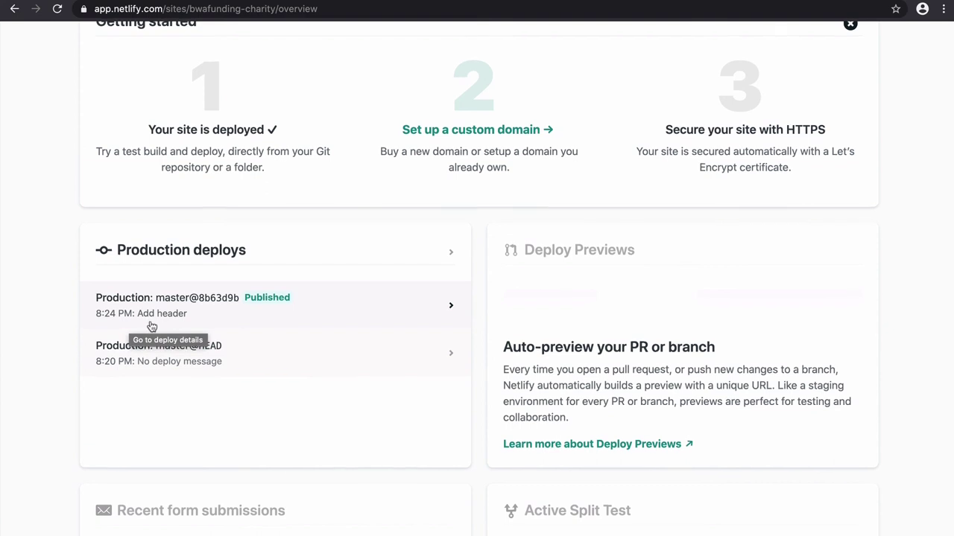
# Step: Open the bwafunding-charity.netlify.app link in a new browser tab and check the heading on the live page
pyautogui.scroll(4, 151, 326)
pyautogui.rightClick(258, 183)
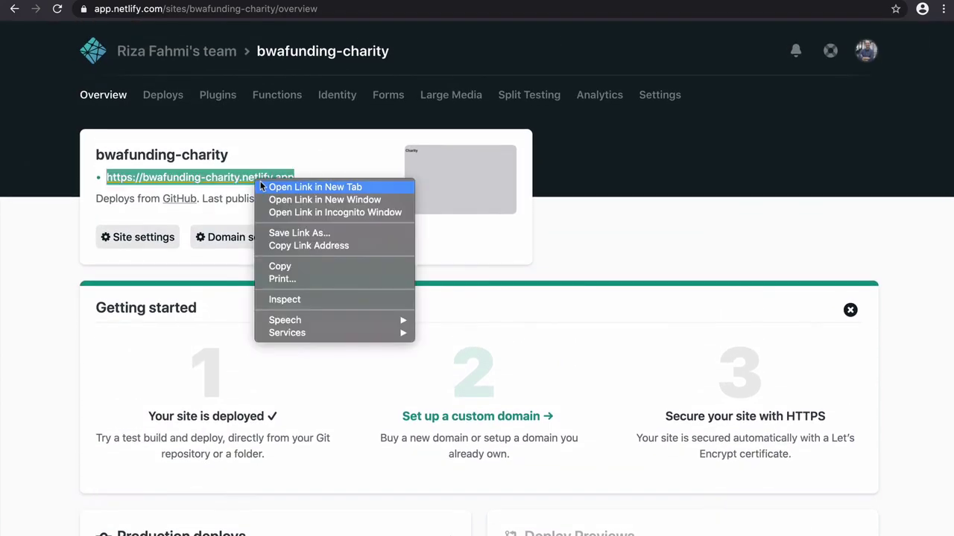
pyautogui.click(263, 184)
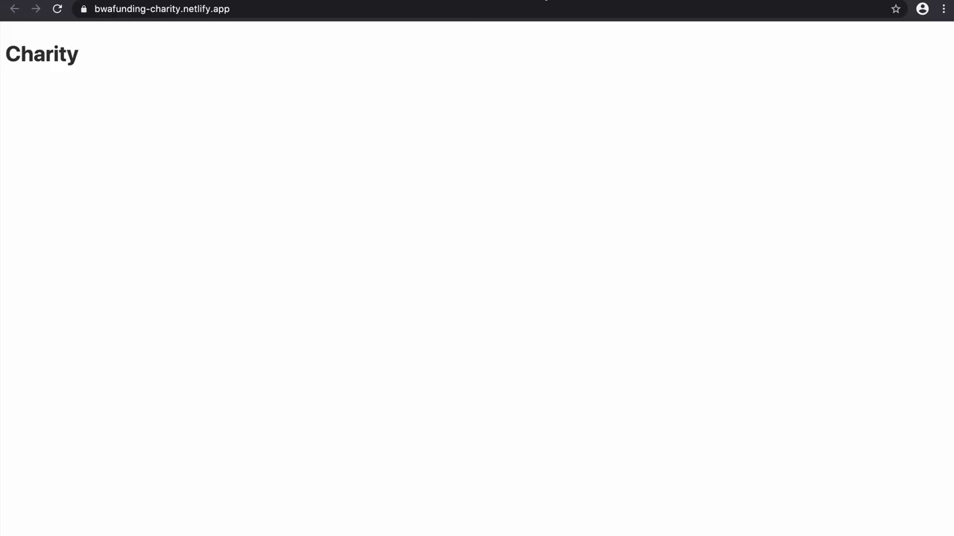
pyautogui.hotkey('ctrl', 'Tab')
pyautogui.moveTo(87, 57); pyautogui.dragTo(6, 53)
pyautogui.click(85, 55)
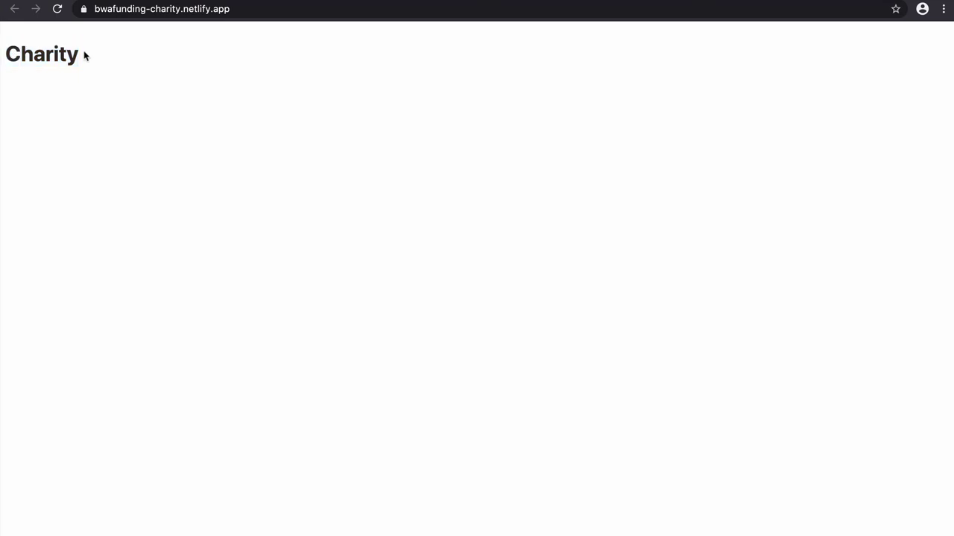